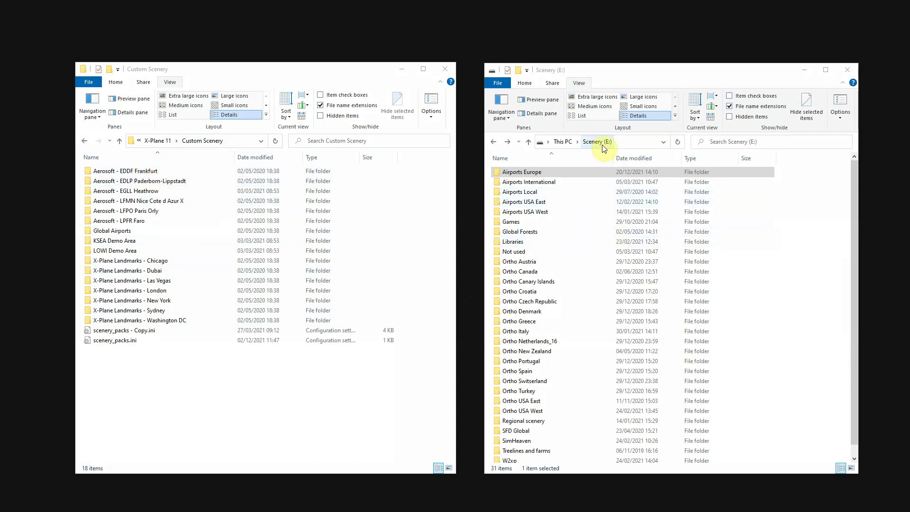
Open the Airports Europe folder on the Scenery (E:) drive to view its scenery packages.
click(501, 175)
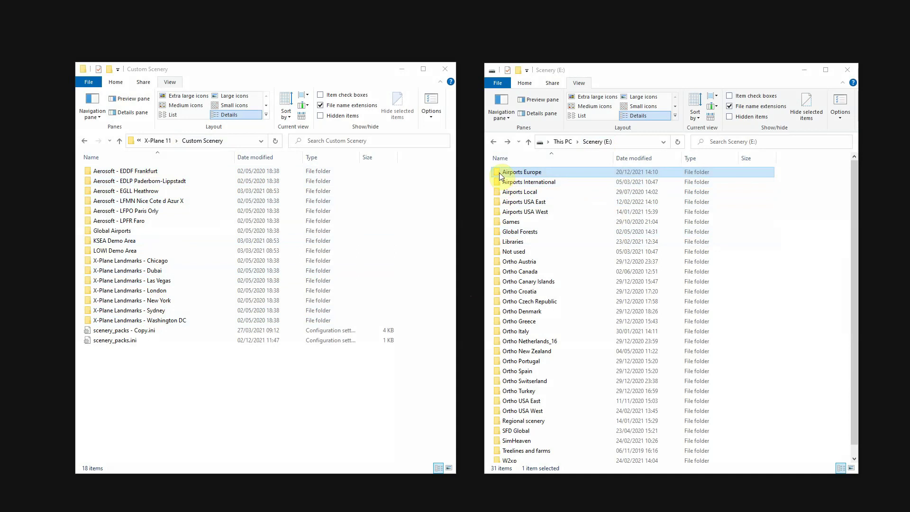
double_click(500, 174)
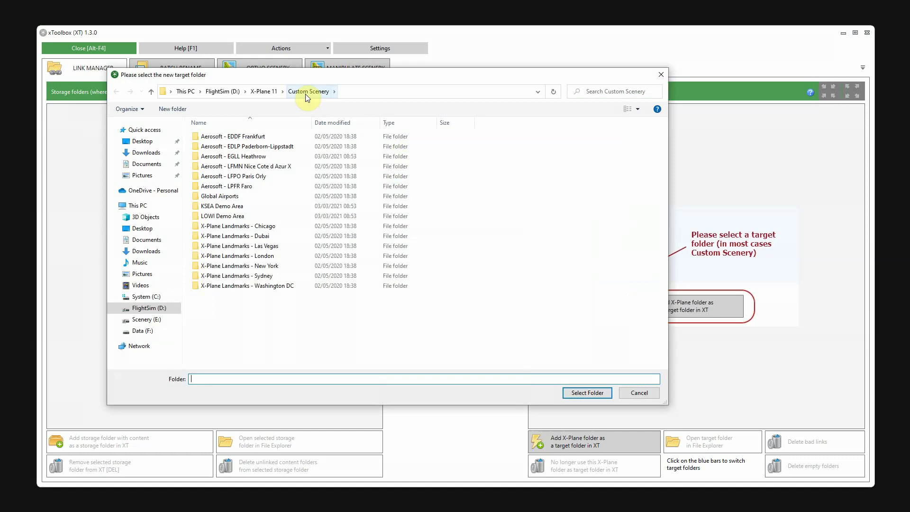
Set the X-Plane 11 Custom Scenery folder as the target folder and expand its local folders.
click(306, 94)
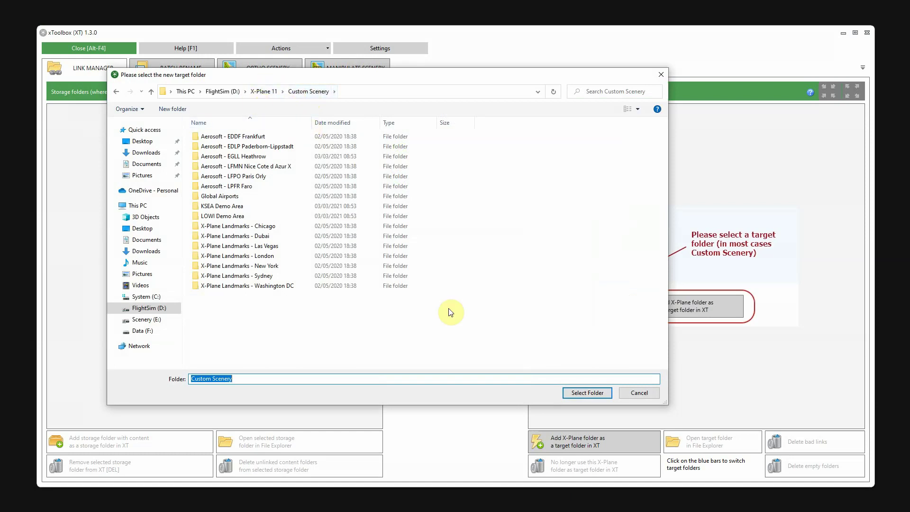
click(587, 392)
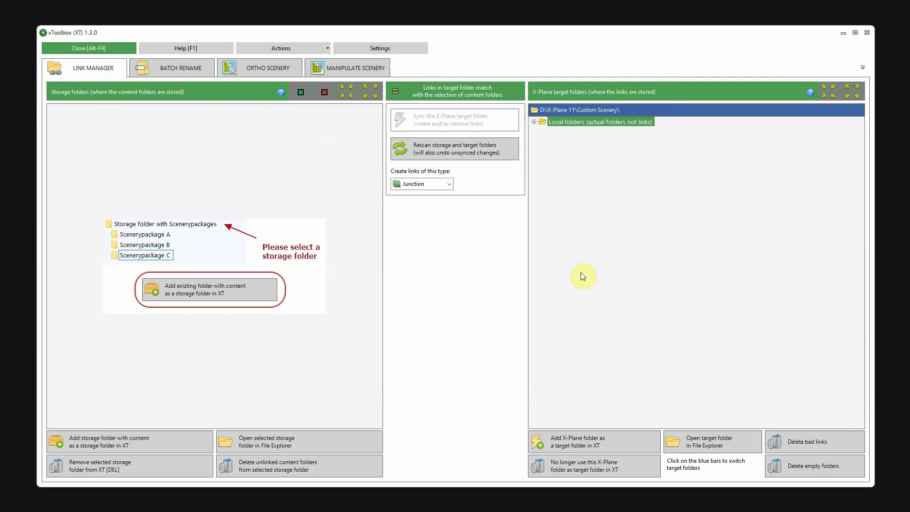
click(533, 122)
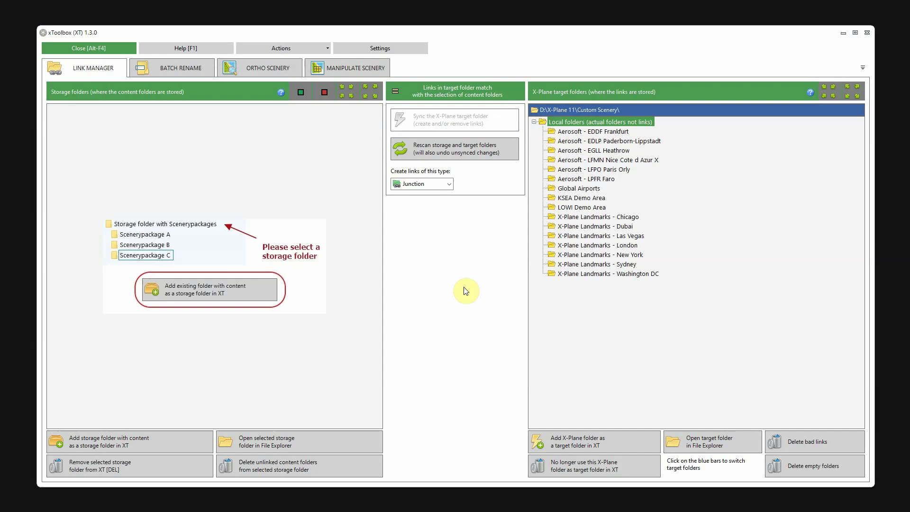
Add Airports Europe, International, Local, USA East and USA West from the Scenery (E:) drive as storage folders and check the Airports Europe contents.
click(155, 445)
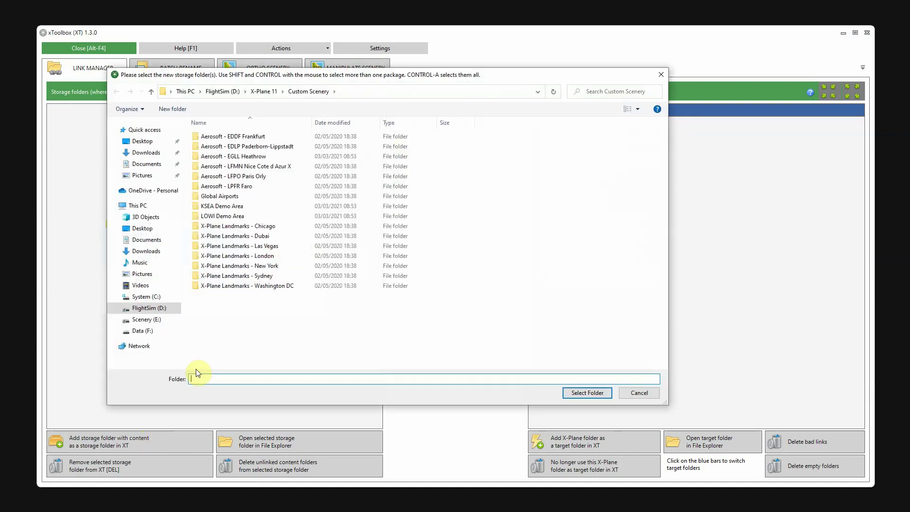
click(147, 319)
click(215, 136)
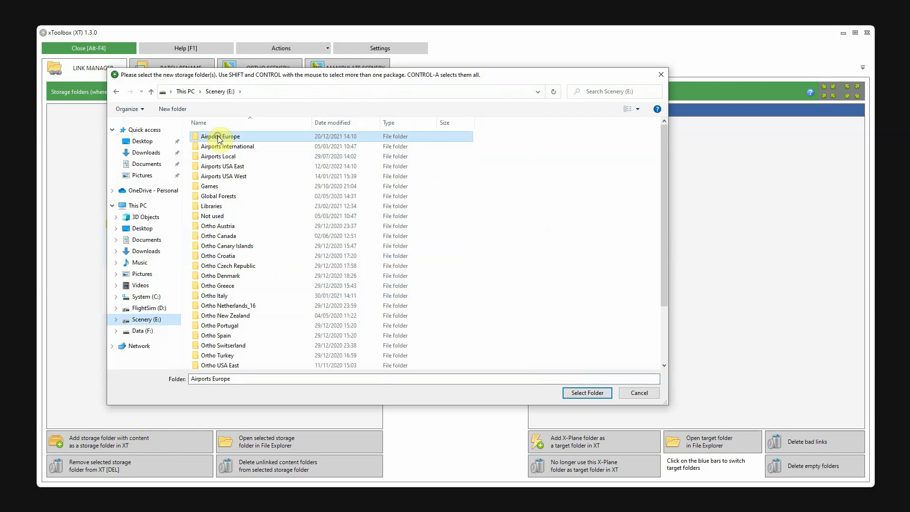
shift+click(216, 177)
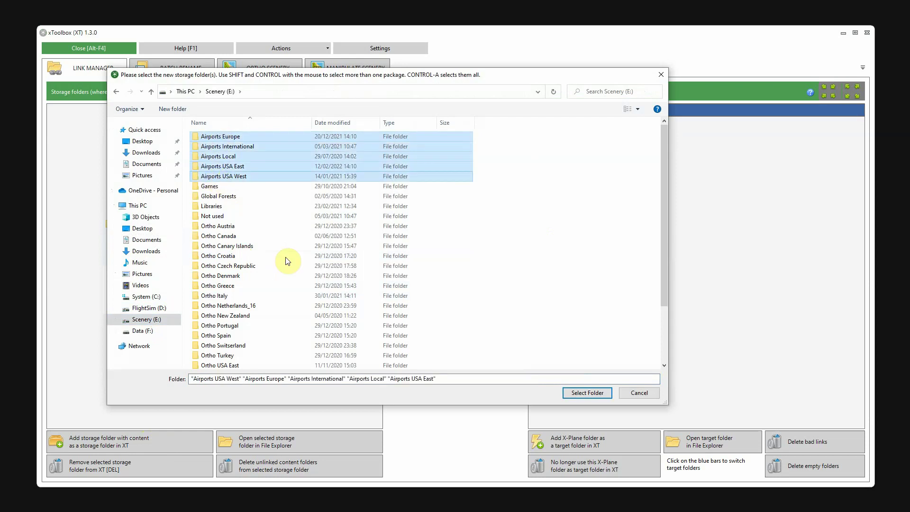
click(585, 393)
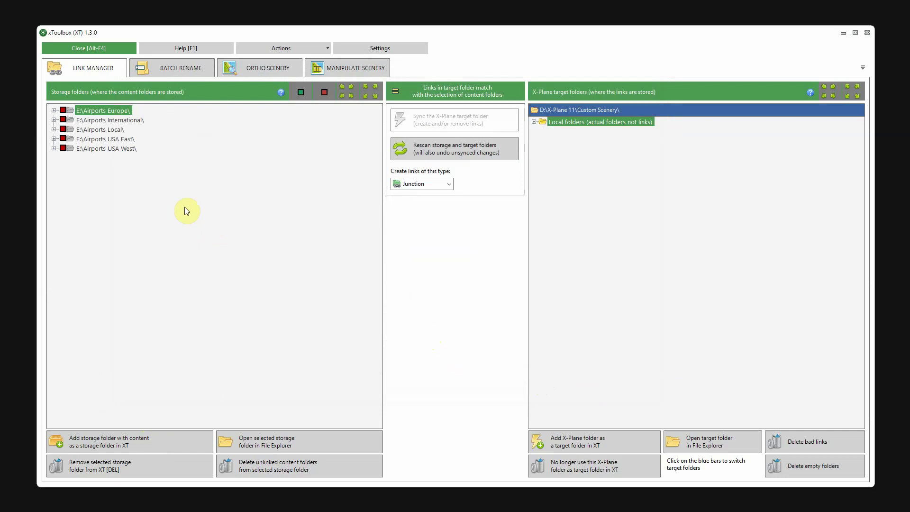
click(53, 110)
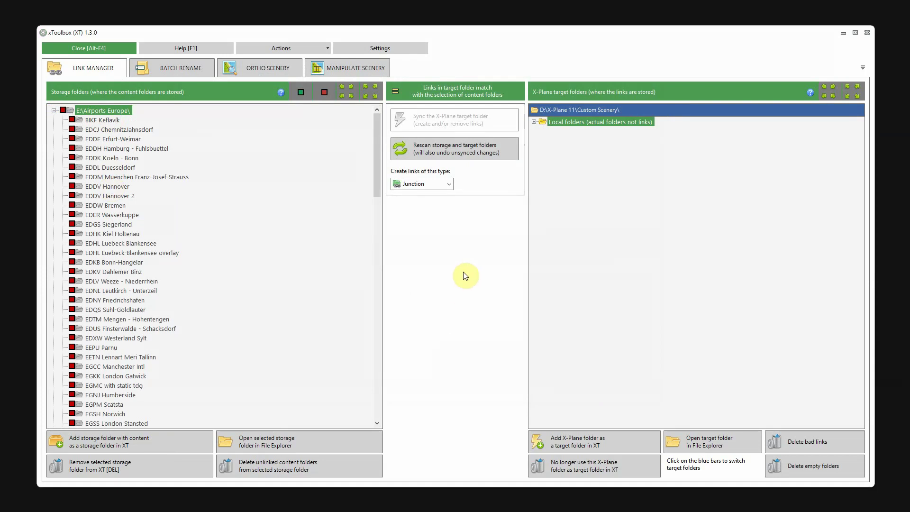
click(54, 111)
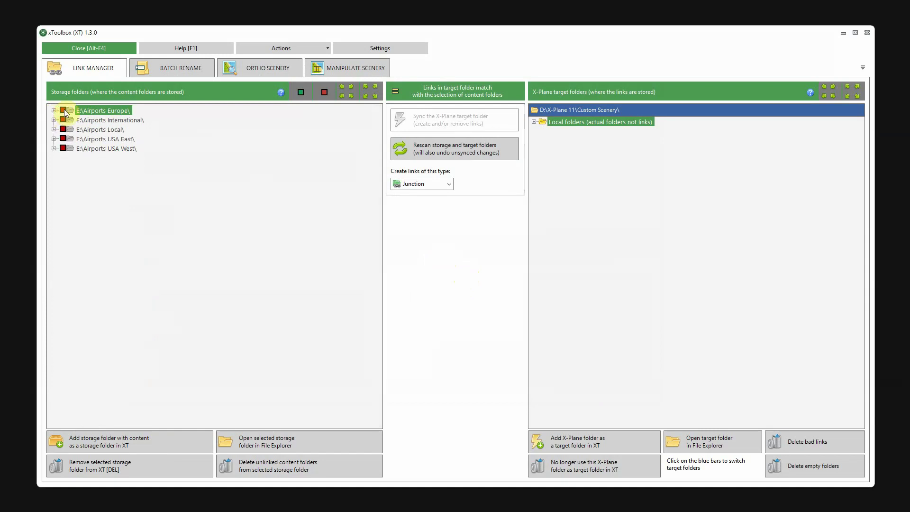
Enable all five airport storage folders and sync the X-Plane target folder to create their links.
click(63, 111)
click(63, 120)
click(63, 129)
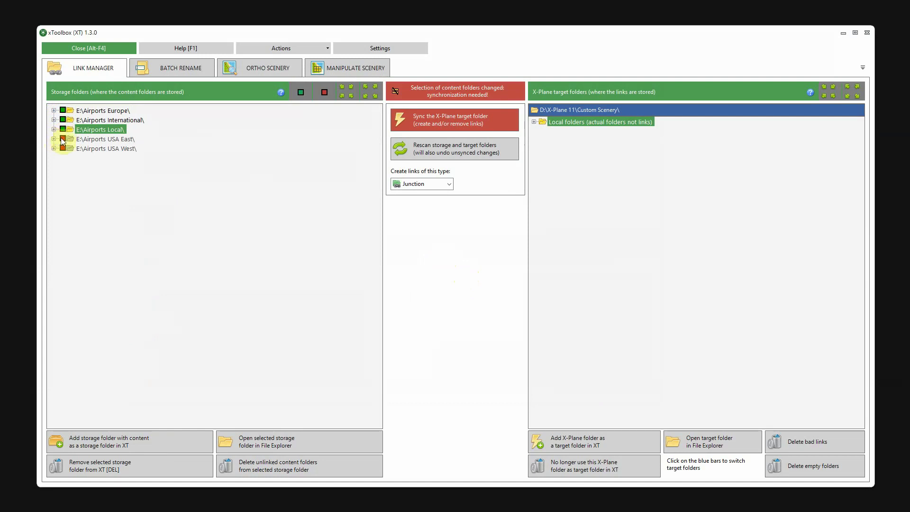
click(63, 139)
click(64, 148)
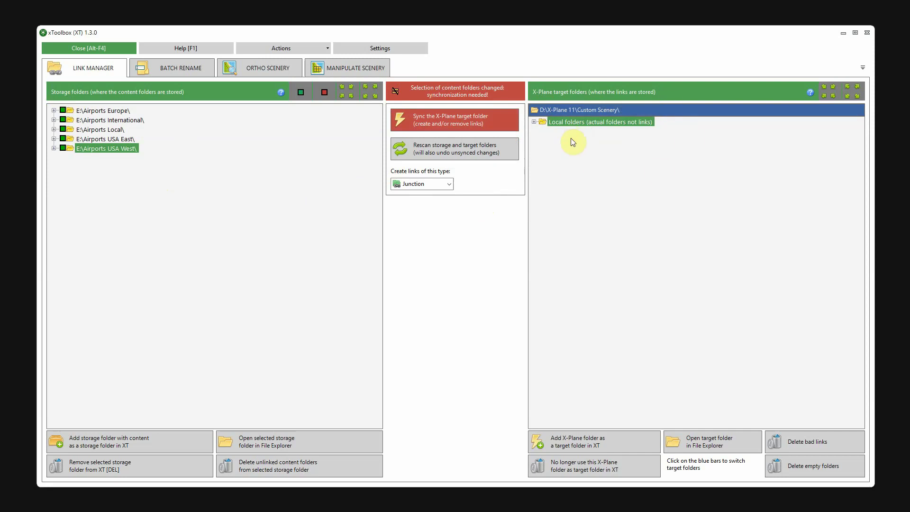
click(448, 122)
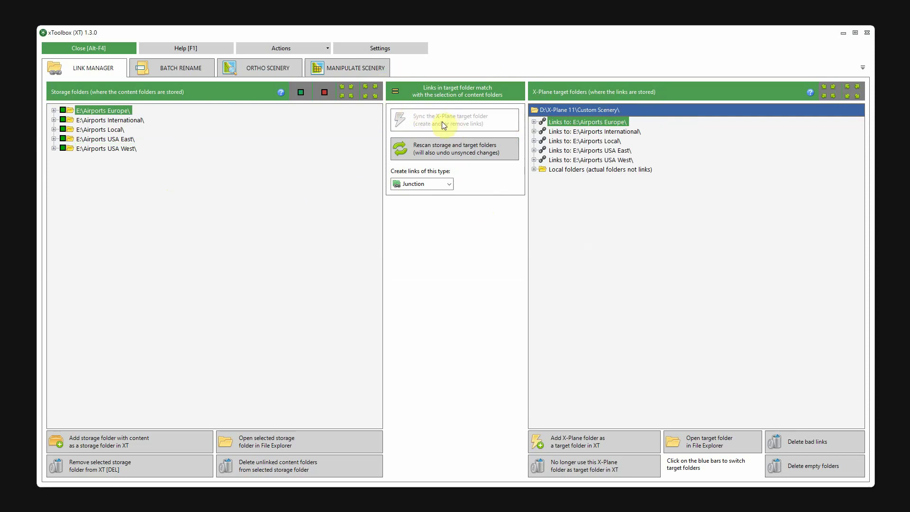
Examine the links in the target folder for Airports Europe, International, Local and USA East.
click(535, 122)
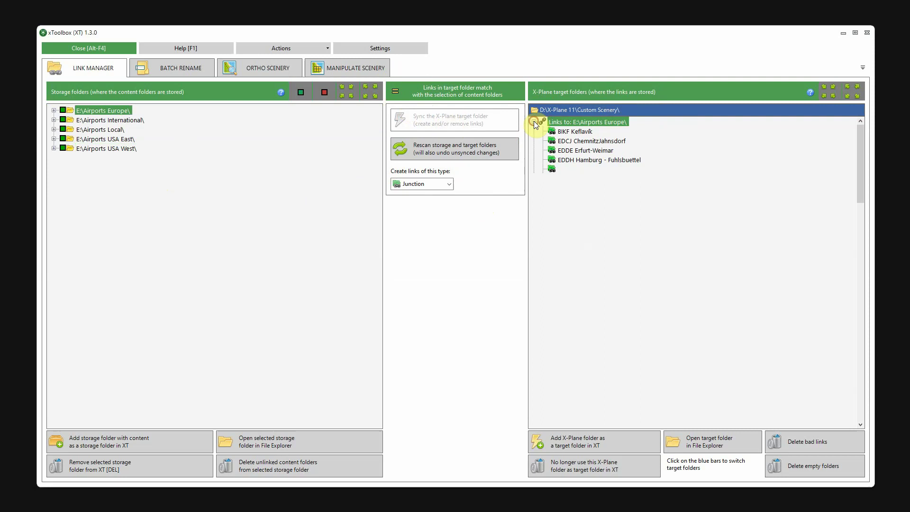
click(535, 122)
click(535, 132)
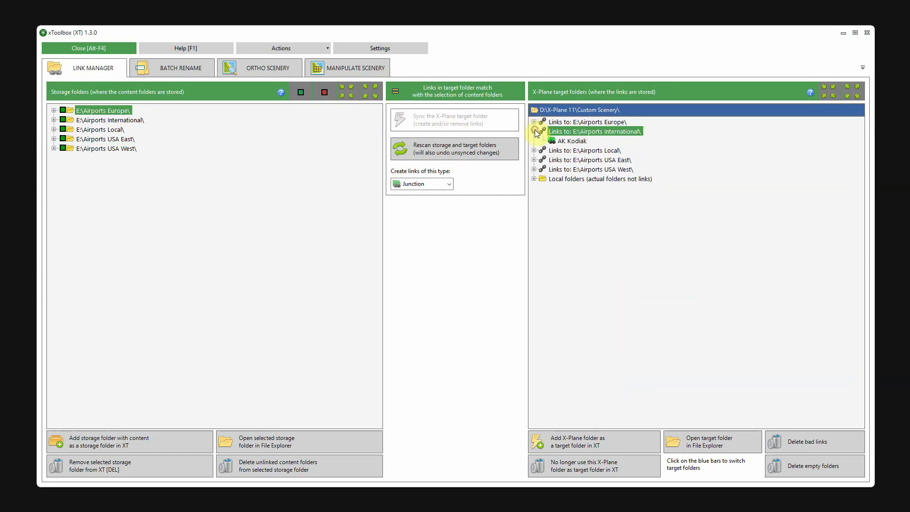
click(535, 132)
click(535, 132)
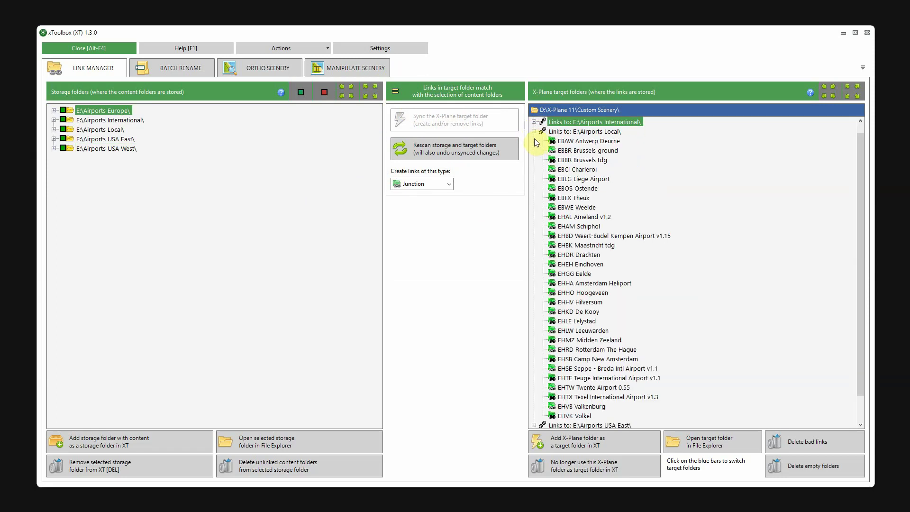
click(536, 133)
click(535, 150)
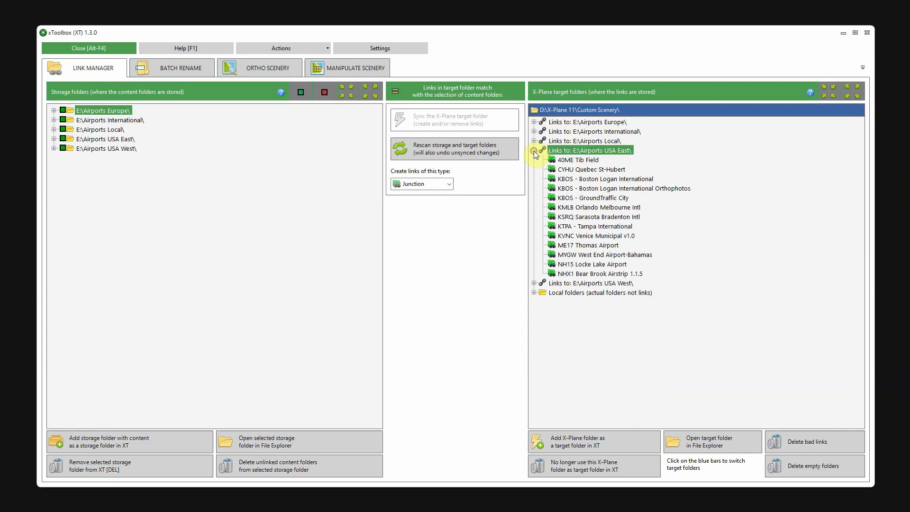
click(534, 151)
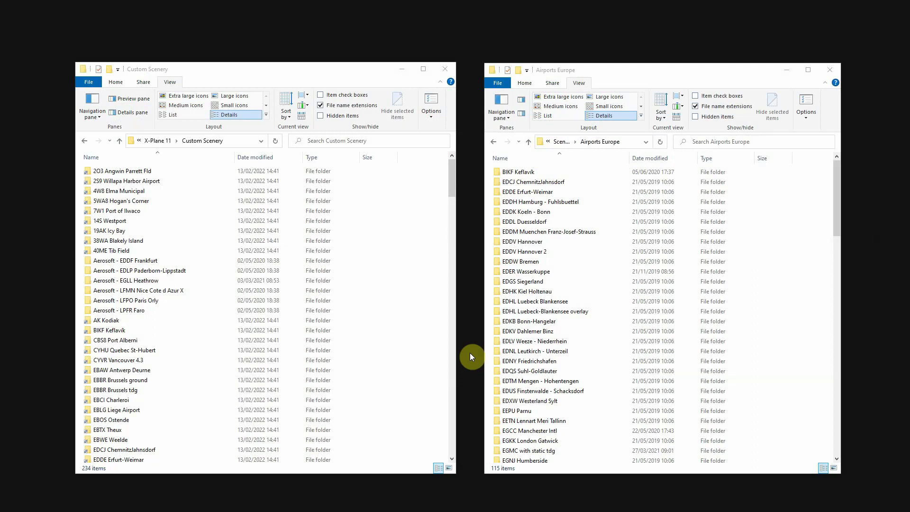
In File Explorer, compare the original BIKF Keflavik folder in Airports Europe with its link in Custom Scenery.
click(502, 174)
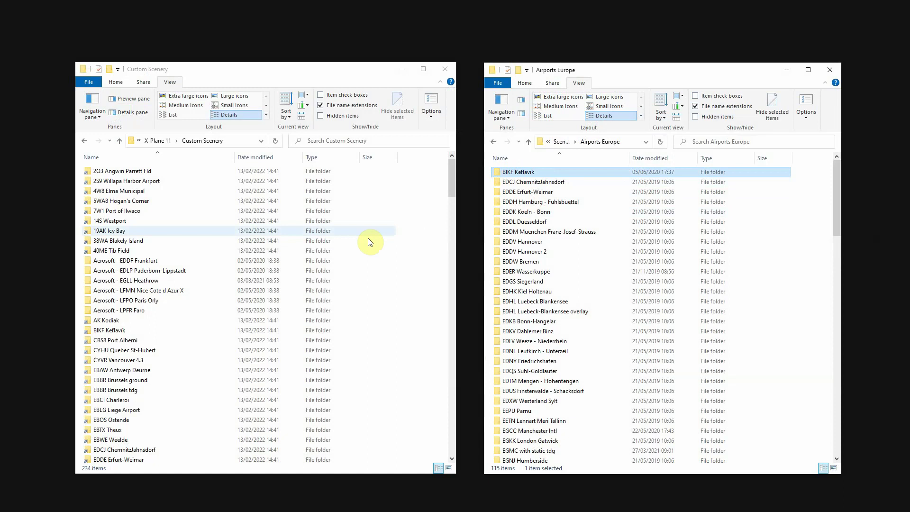
click(91, 332)
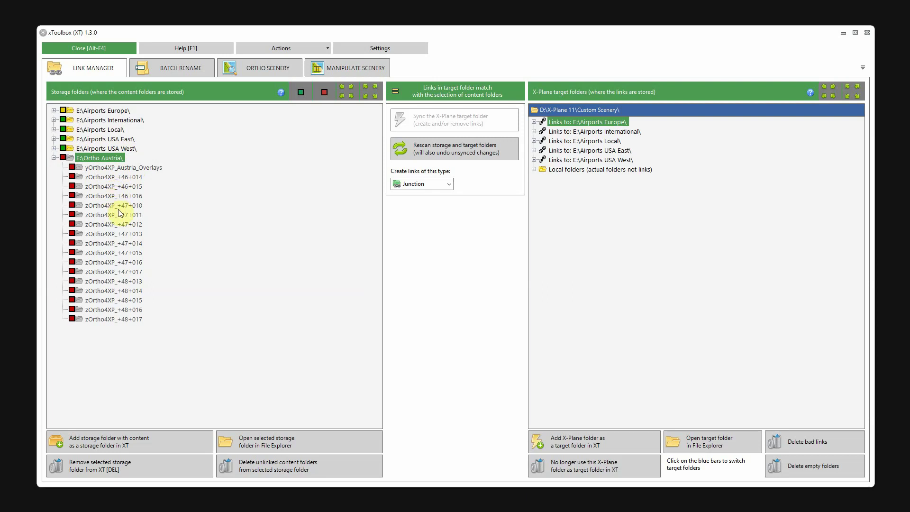
In xToolbox, enable the whole Ortho Austria storage folder and sync the target folder to create its links.
click(63, 158)
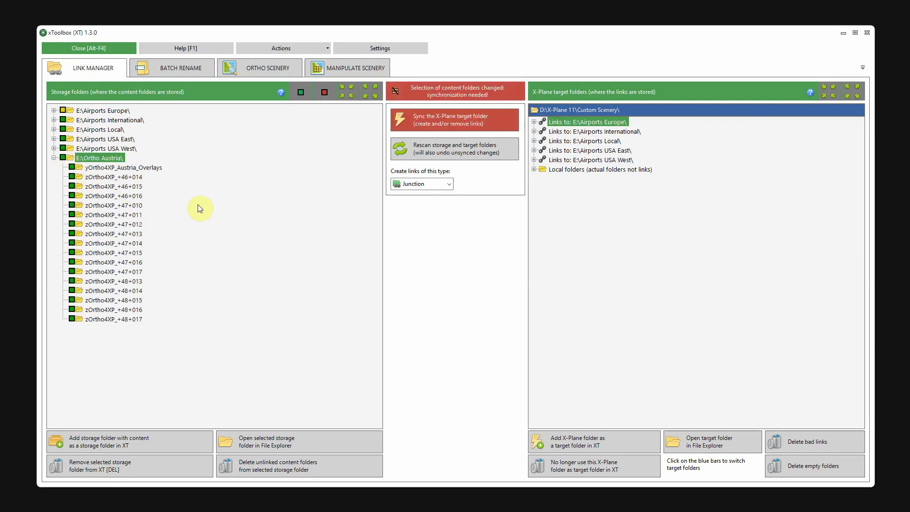
click(431, 123)
click(535, 169)
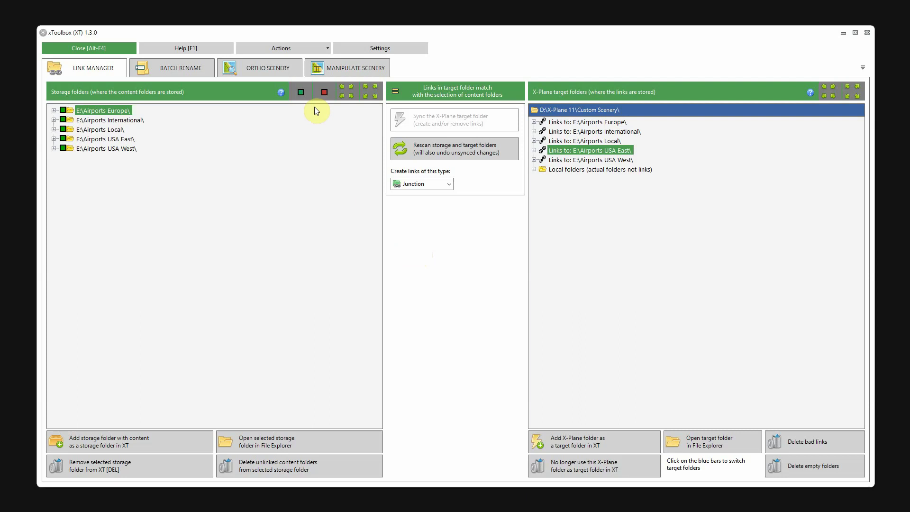
Disable all storage folders, sync the target folder to remove their links, and expand the local folders.
click(324, 92)
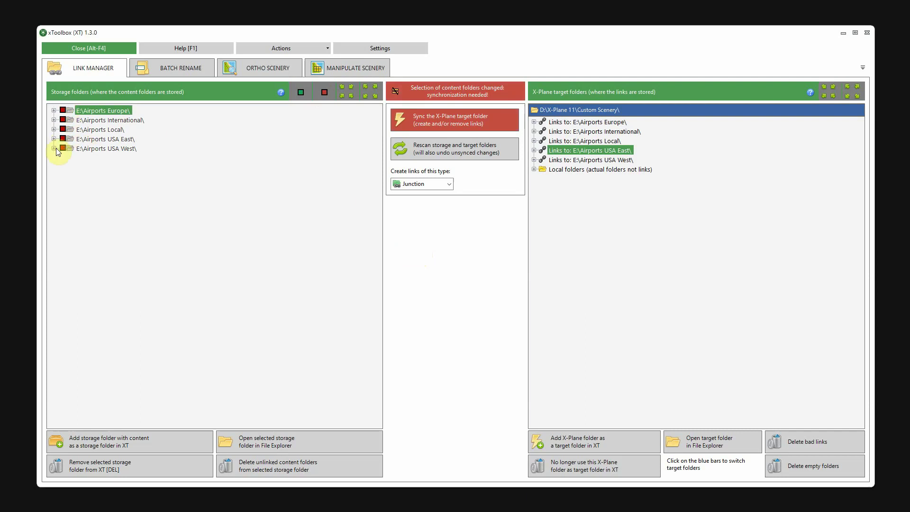
click(444, 122)
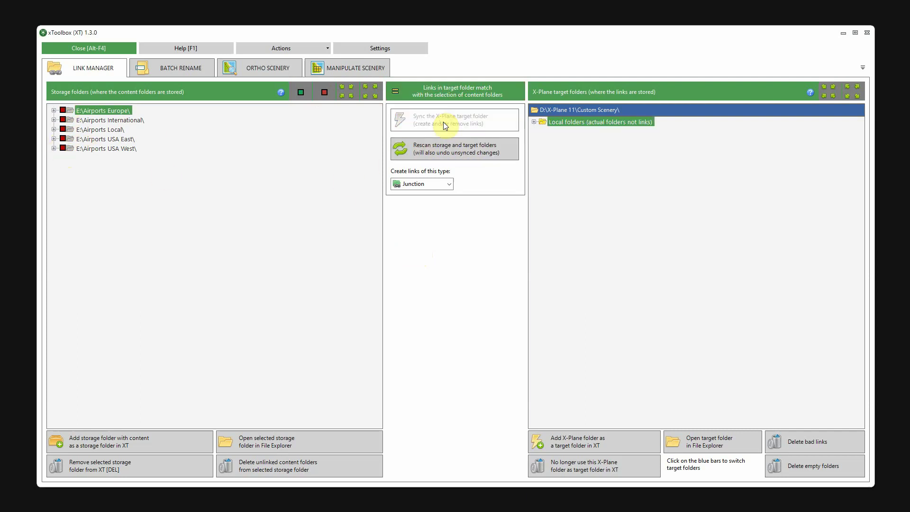
click(534, 122)
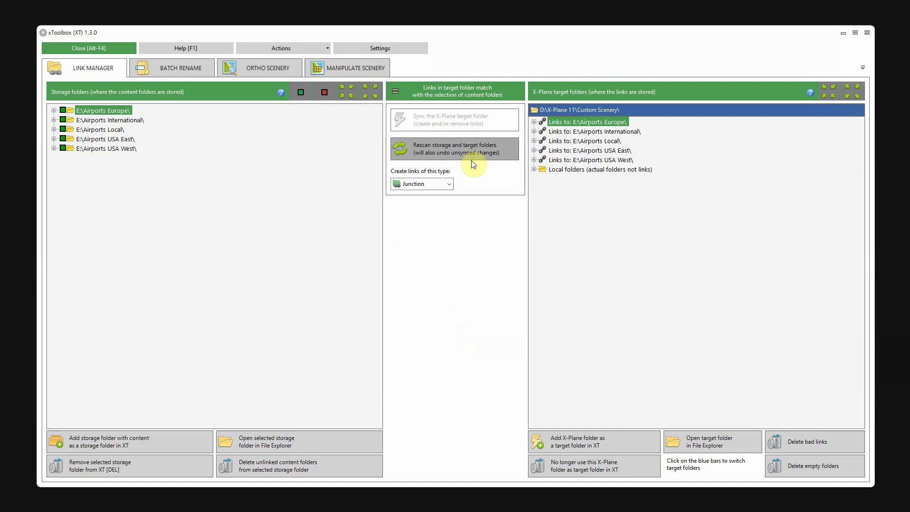
Rescan the storage and target folders and expand the Airports International storage folder.
click(436, 148)
click(97, 120)
click(54, 120)
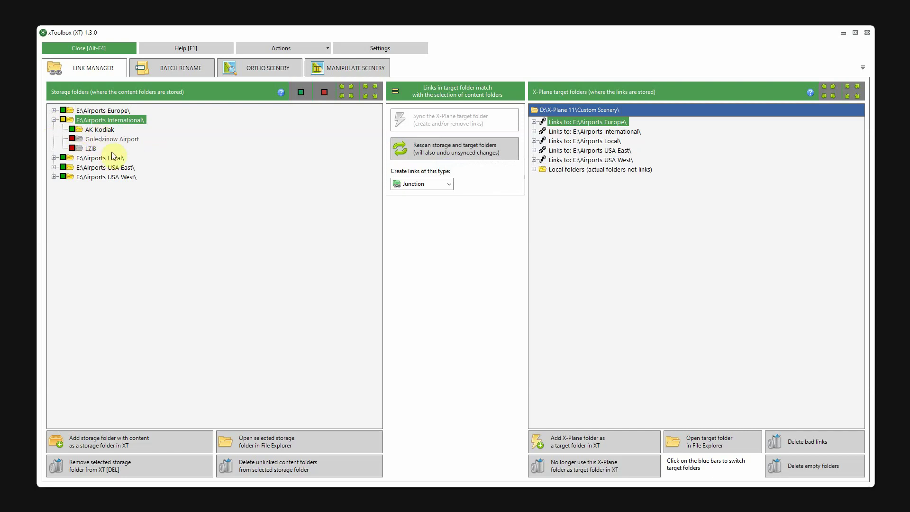
Enable Goledzinow Airport and LZIB in Airports International, sync the target folder, and expand that folder's links.
click(71, 148)
click(71, 139)
click(62, 120)
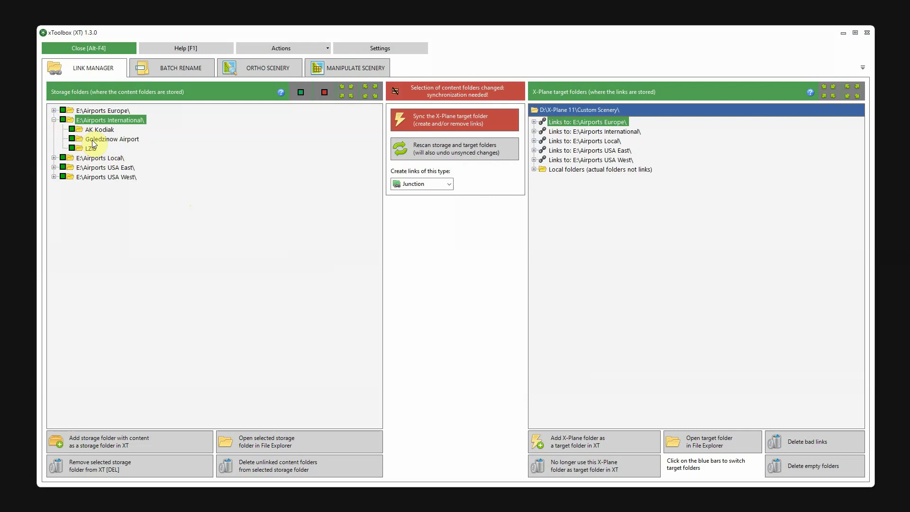
click(416, 116)
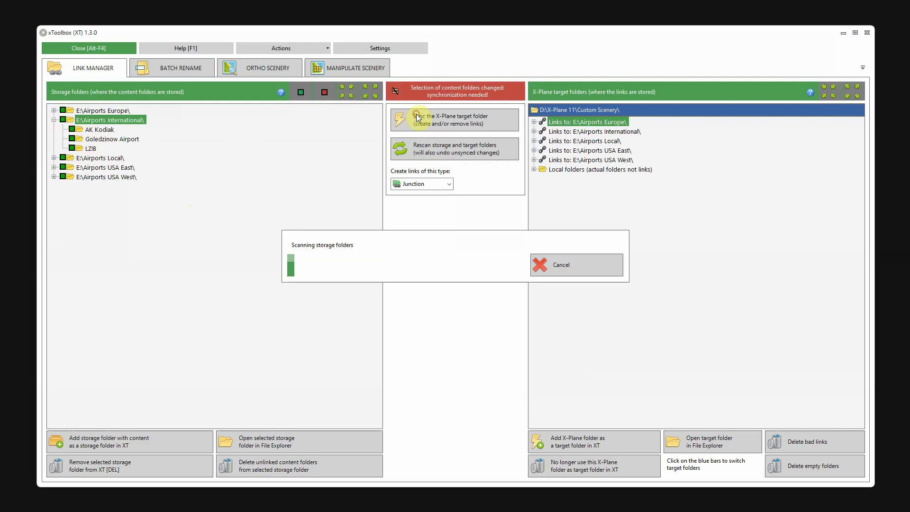
click(534, 131)
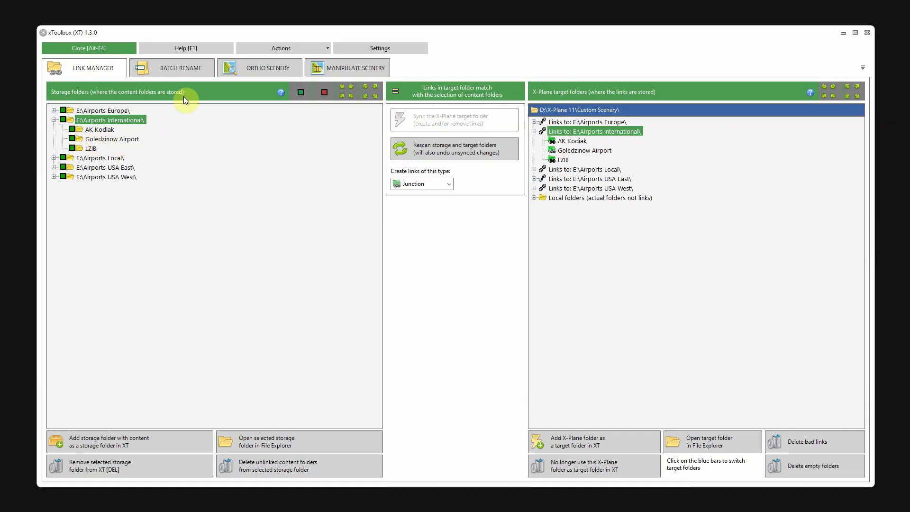
Batch rename Goledzinow Airport and LZIB in Airports International using ID: ICAO or Tile and Airport Name, separated by a space.
click(191, 69)
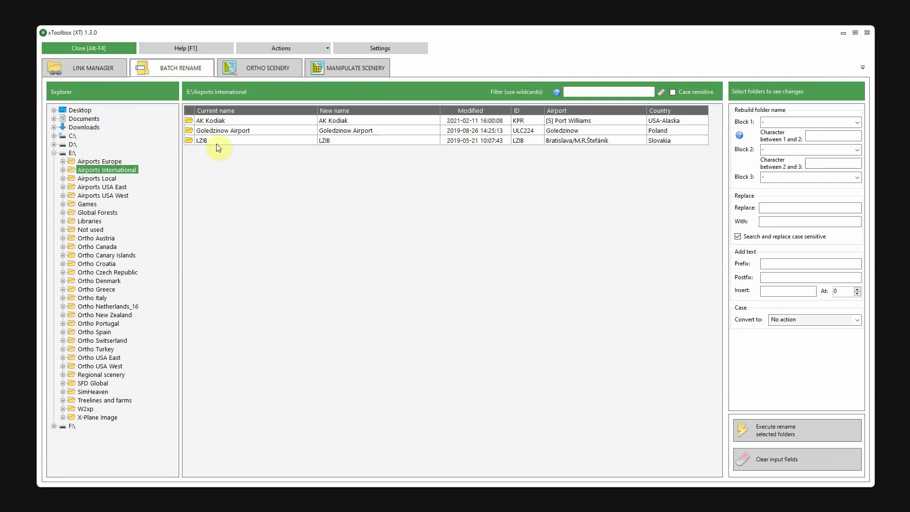
click(273, 129)
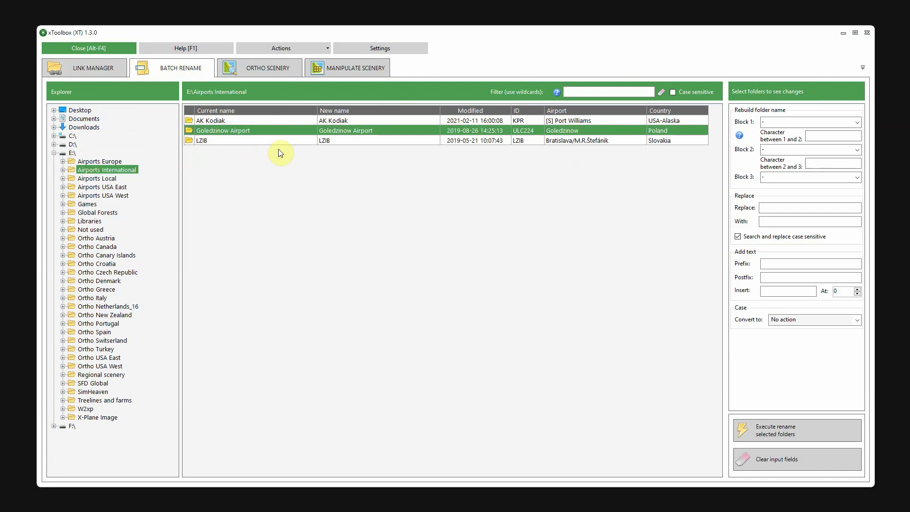
ctrl+click(284, 143)
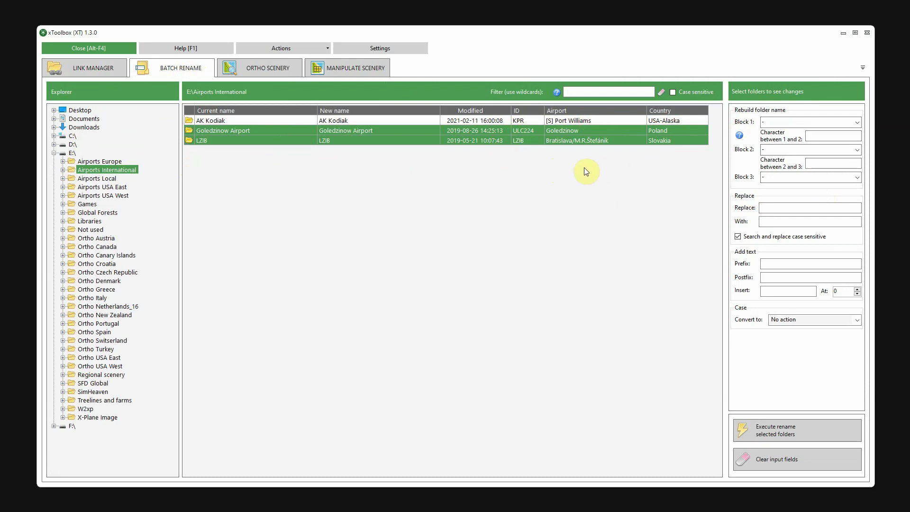
click(858, 122)
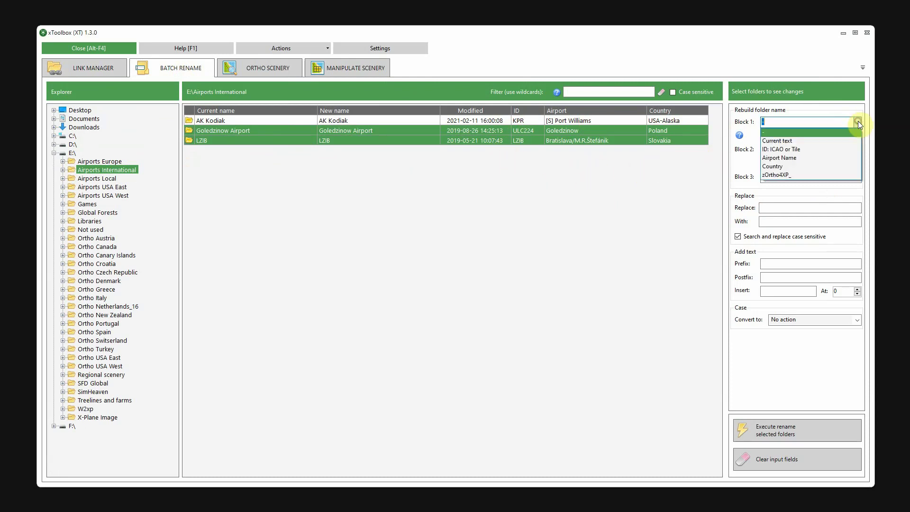
click(787, 150)
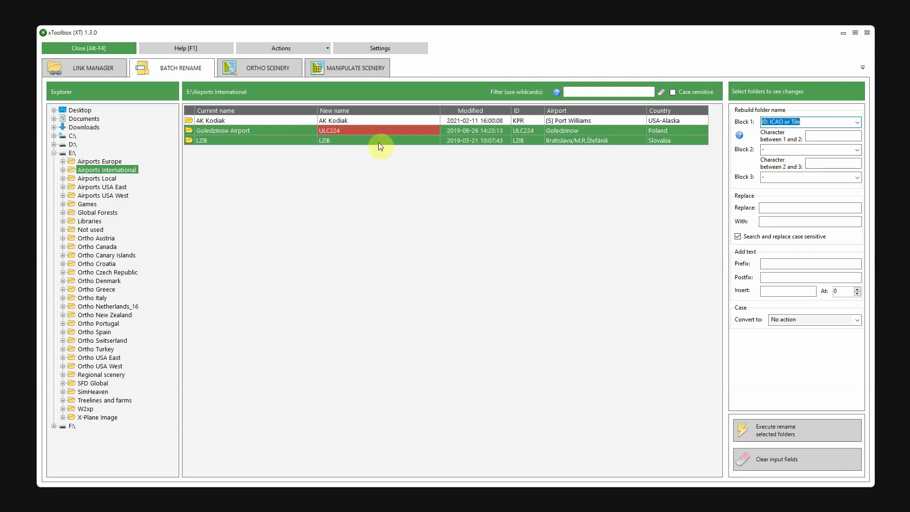
click(819, 136)
click(857, 151)
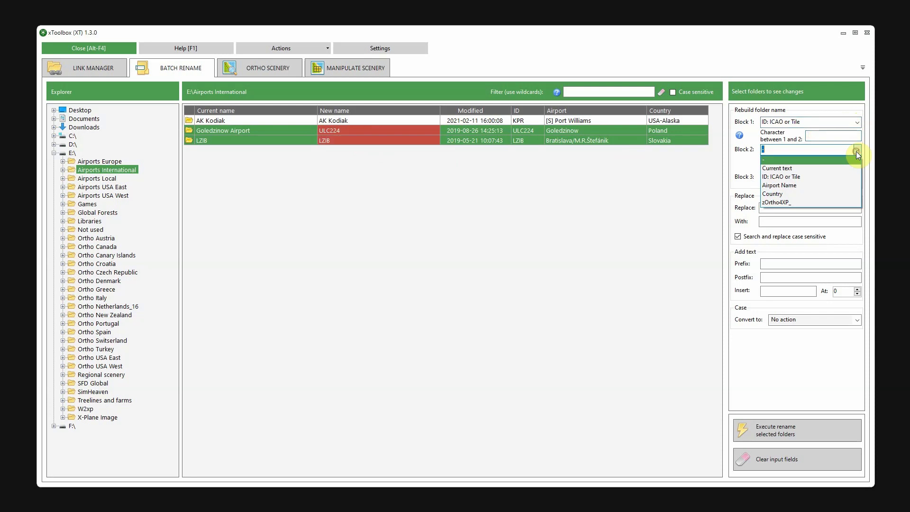
click(782, 185)
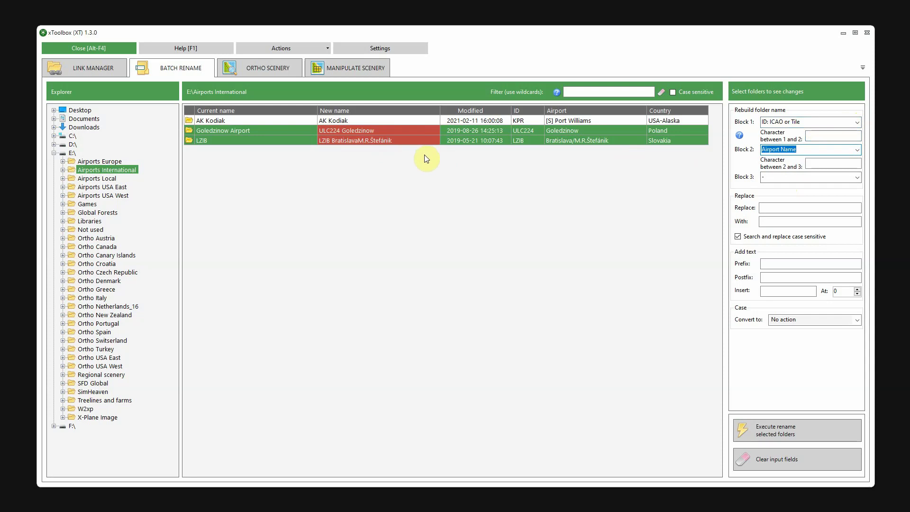
click(772, 433)
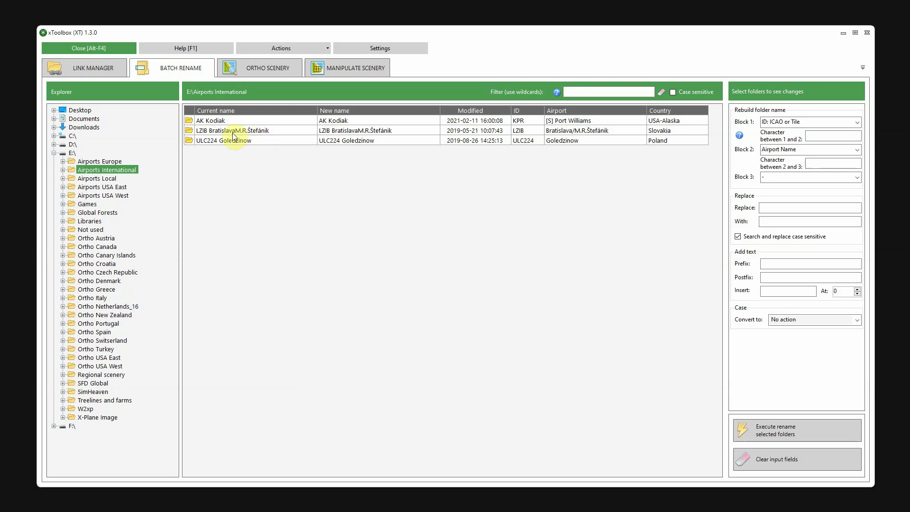
Rename the LZIB airport folder individually to LZIB Bratislava M.R.Štefánik.
double_click(294, 130)
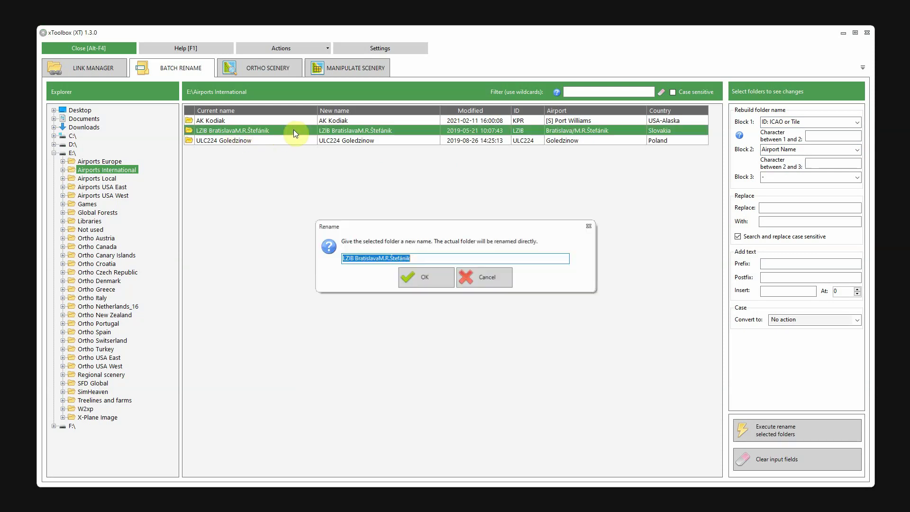
click(379, 259)
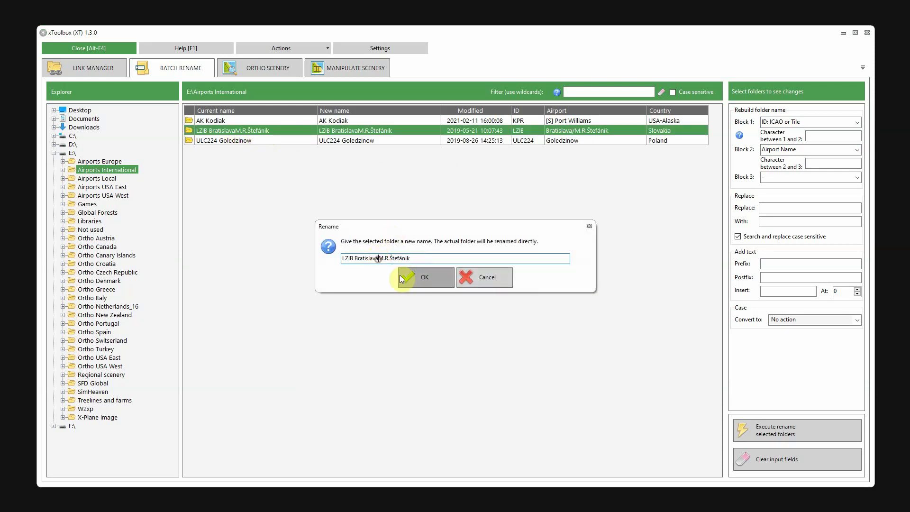
click(427, 280)
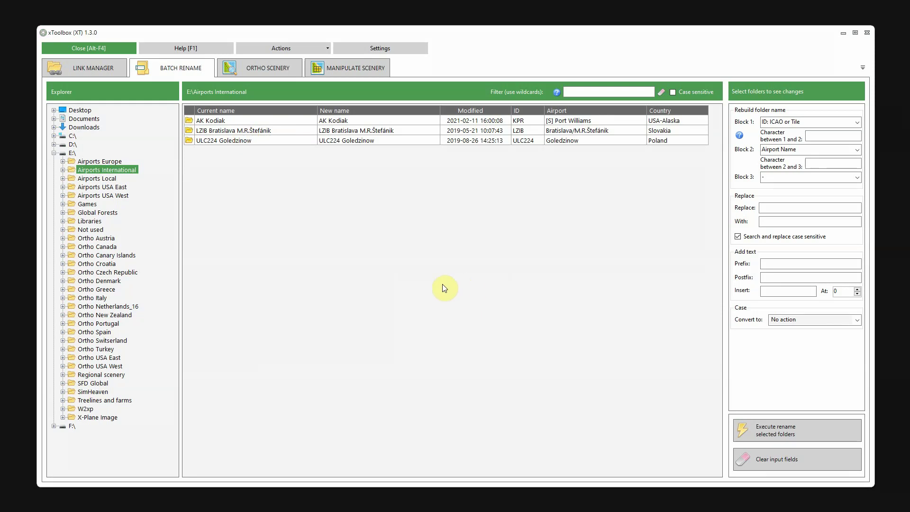
In the link manager, rescan the storage and target folders and delete the bad links to Goledzinow Airport and LZIB.
click(98, 72)
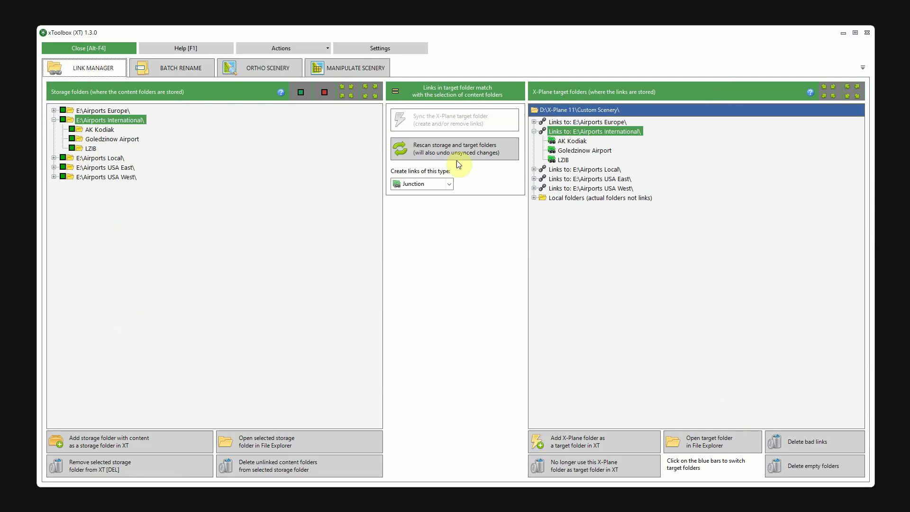
click(435, 153)
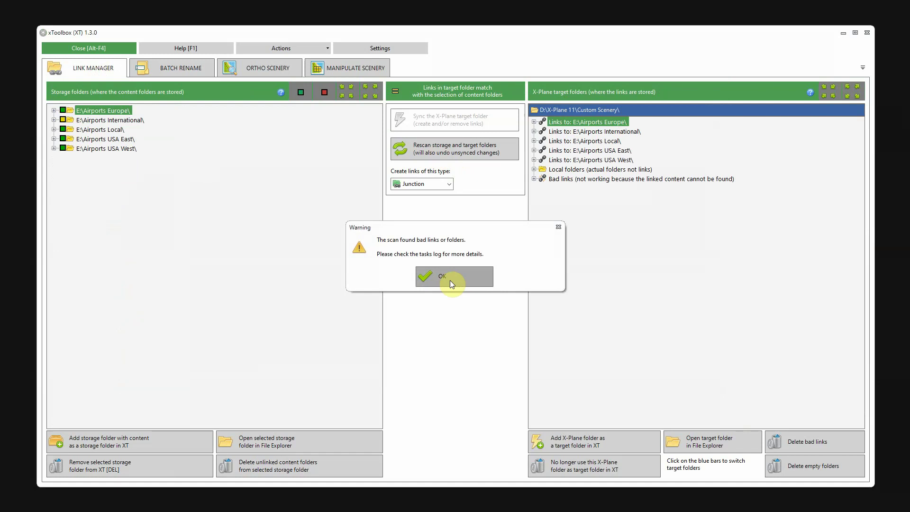
click(451, 278)
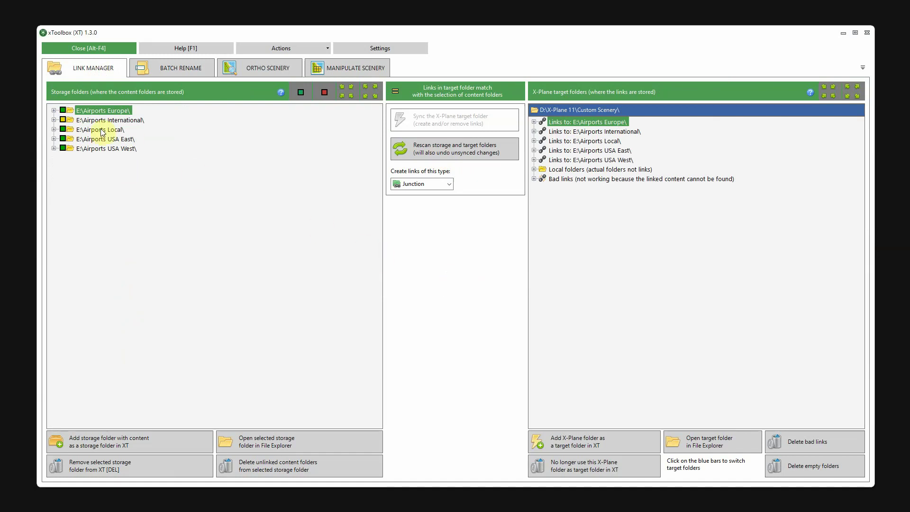
click(53, 120)
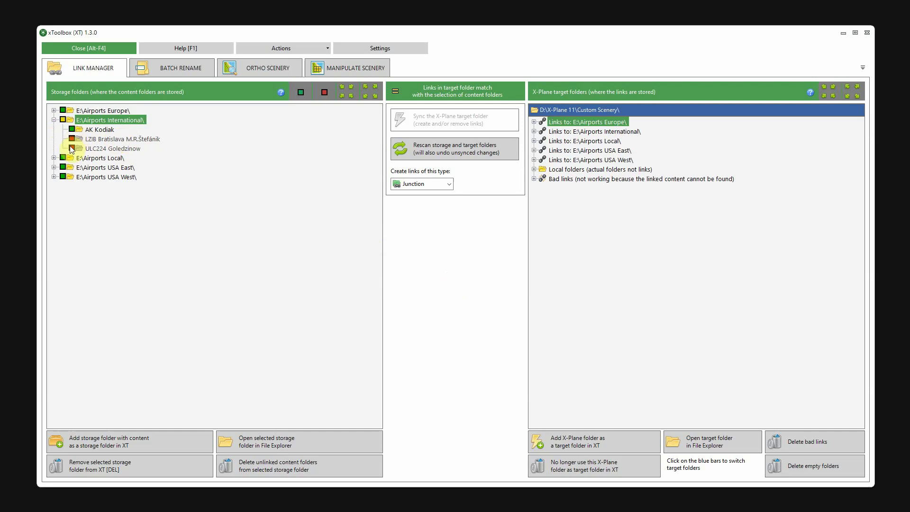
click(534, 179)
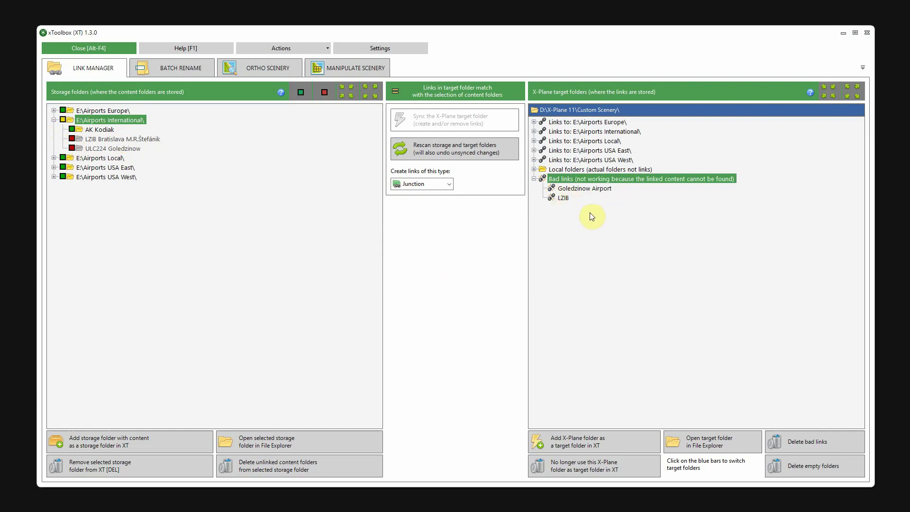
click(801, 443)
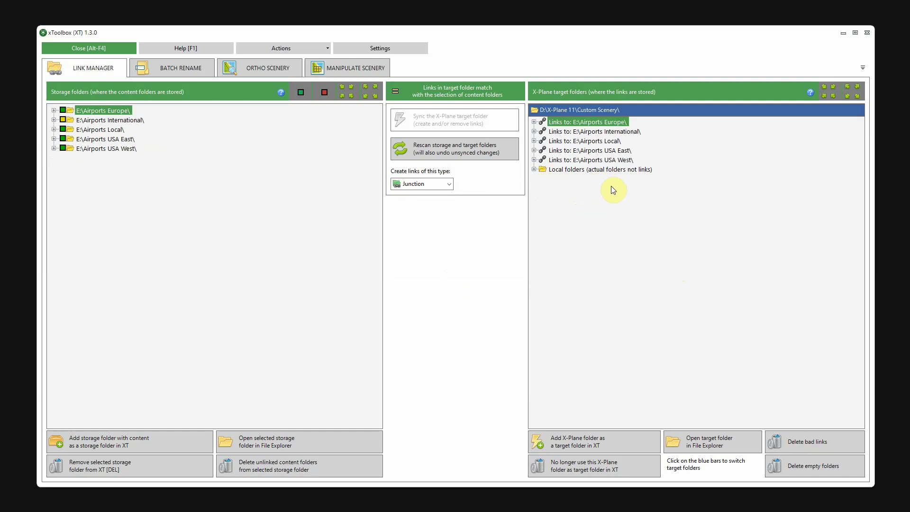
Enable the whole Airports International storage folder, sync the target folder to create its missing links, and expand those links.
click(53, 120)
click(60, 119)
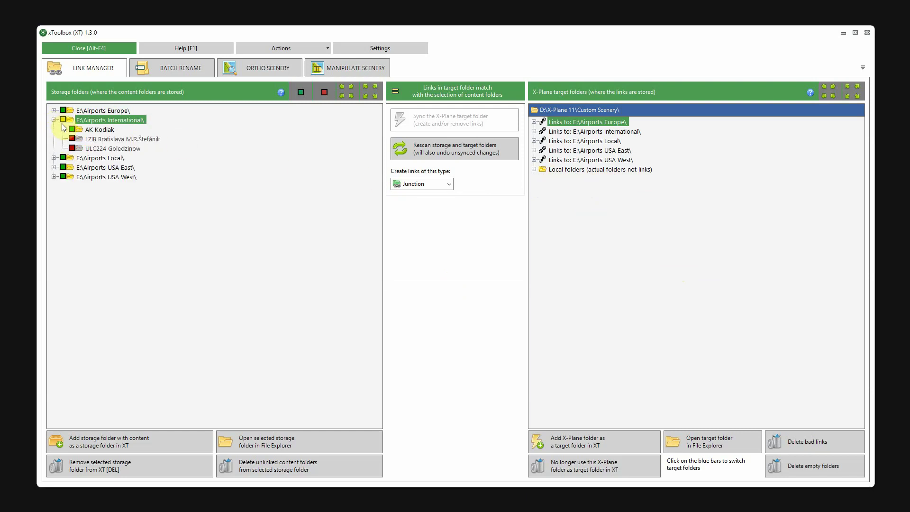
click(62, 120)
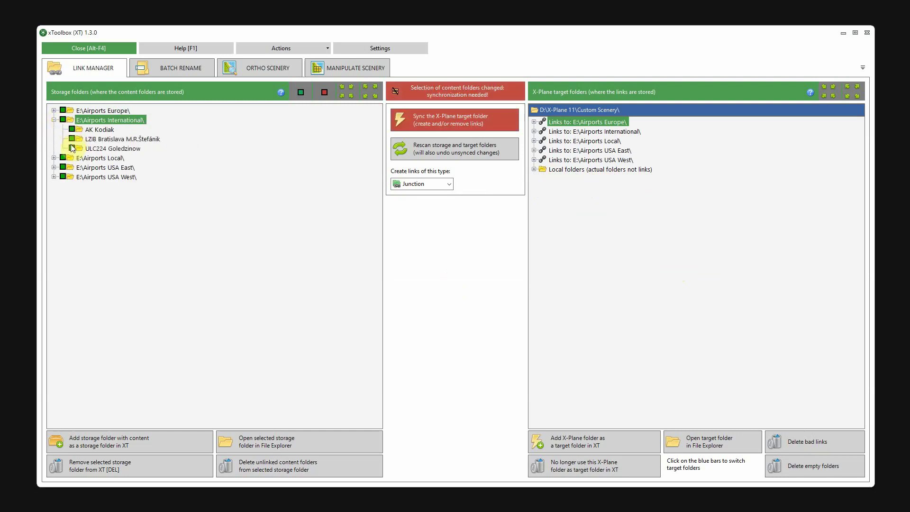
click(435, 118)
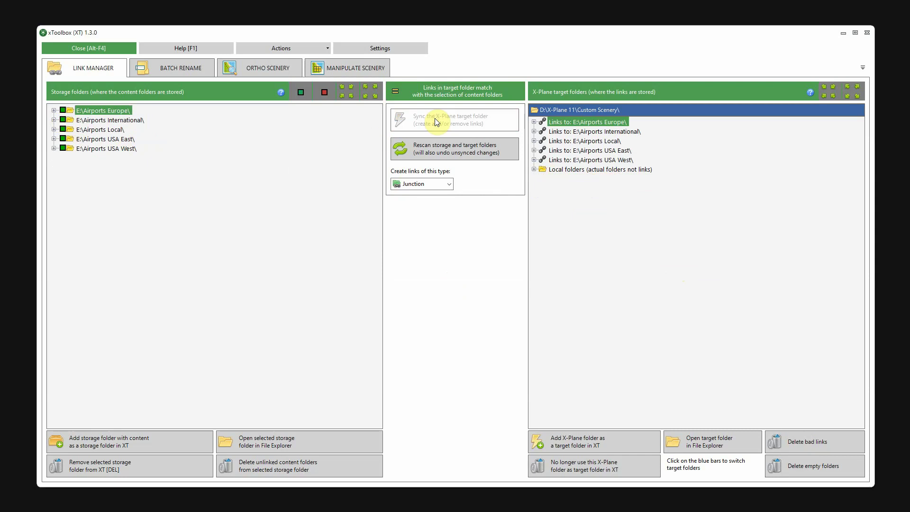
click(534, 131)
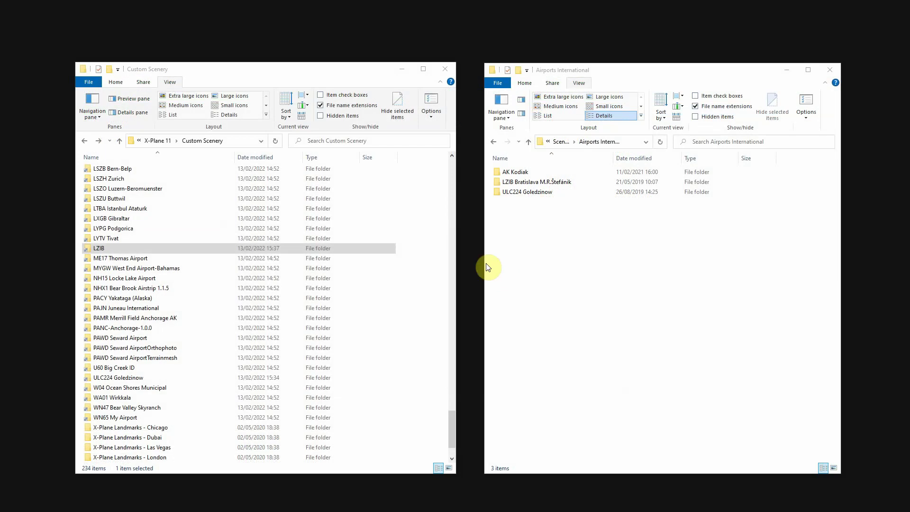
In File Explorer, try to open the LZIB link in Custom Scenery and select LZIB Bratislava M.R.Štefánik in Airports International.
click(100, 251)
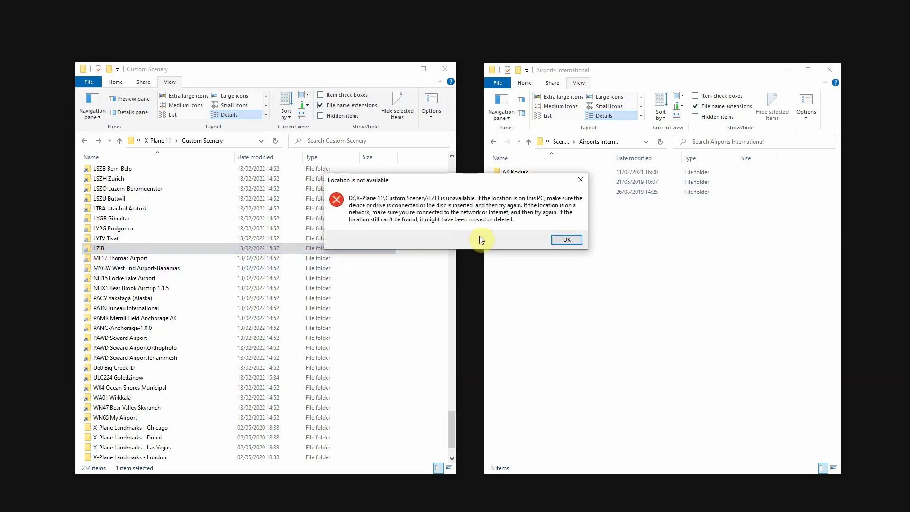
click(566, 240)
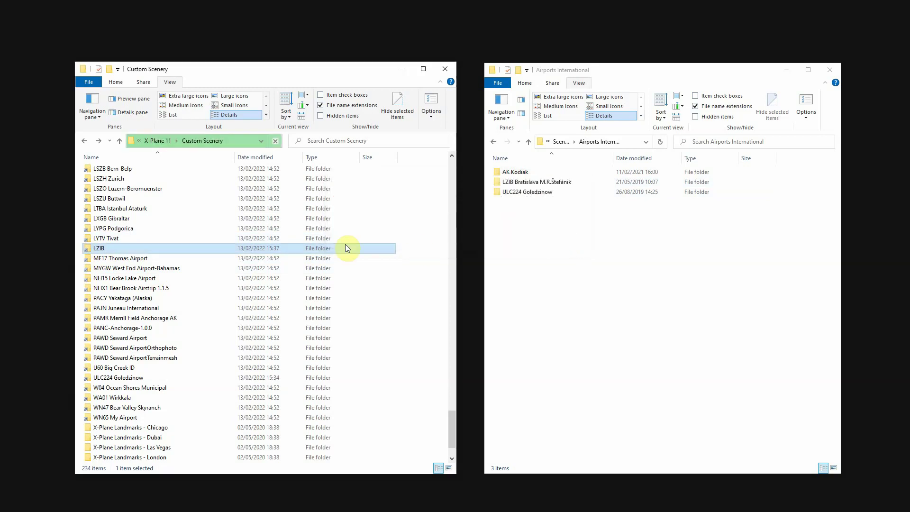
click(526, 185)
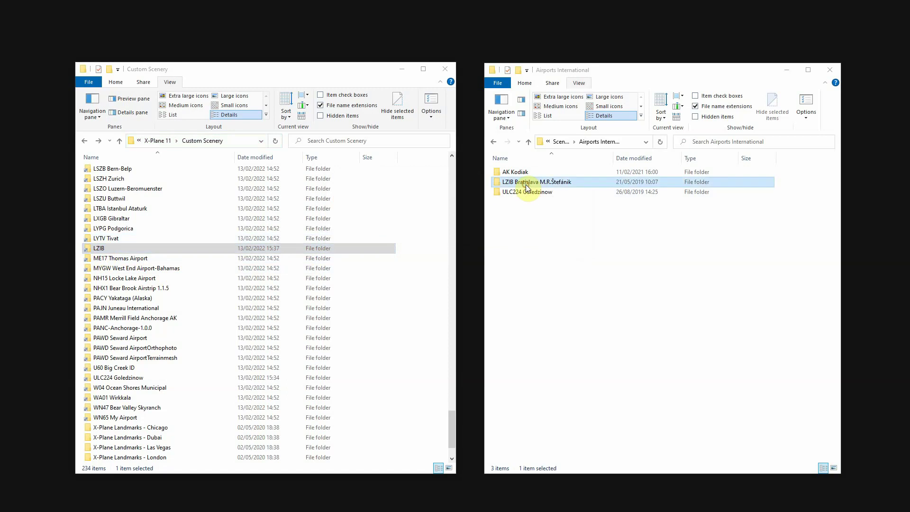
drag(525, 184, 99, 254)
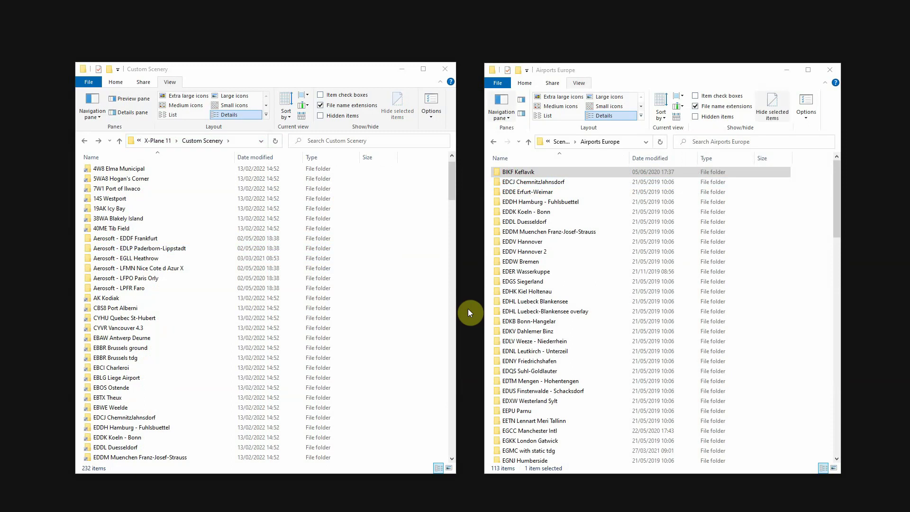
Check BIKF Keflavik in File Explorer, and switch to xToolbox to inspect BIKF Keflavik and EDDE Erfurt-Weimar in Airports Europe.
click(498, 172)
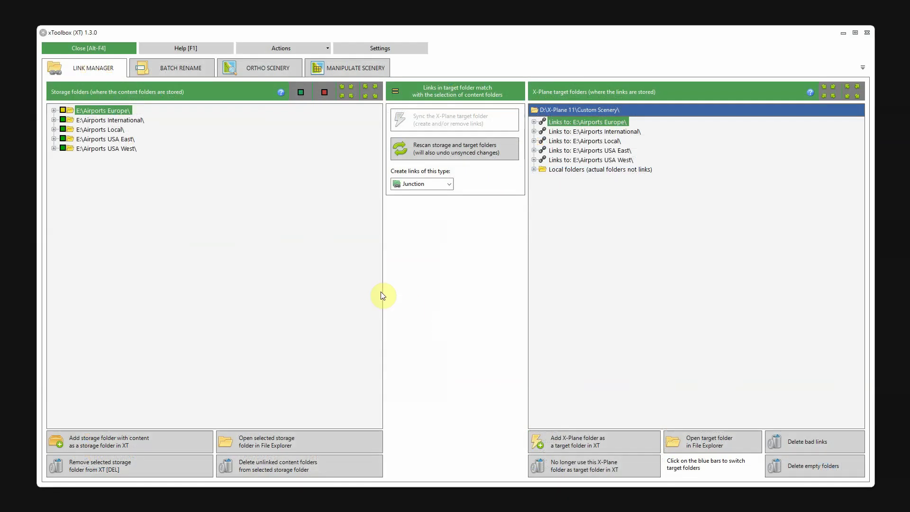
click(53, 111)
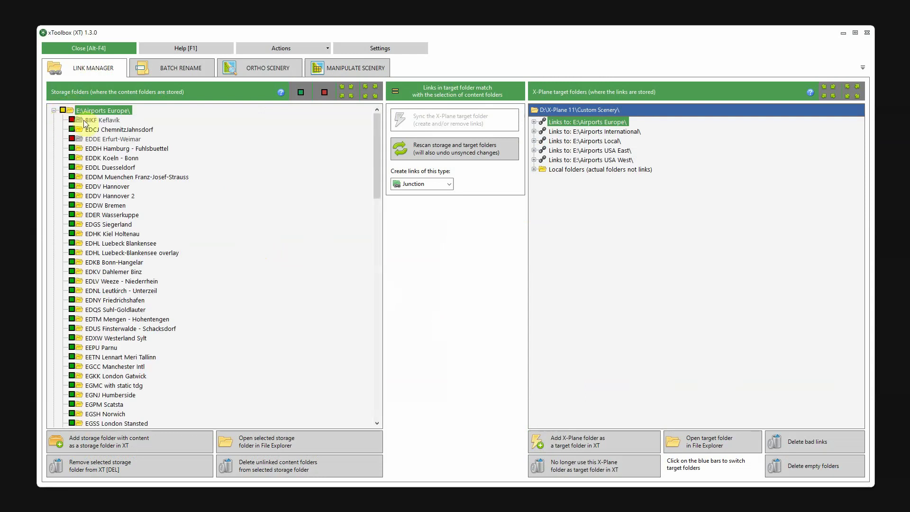
click(98, 121)
click(103, 139)
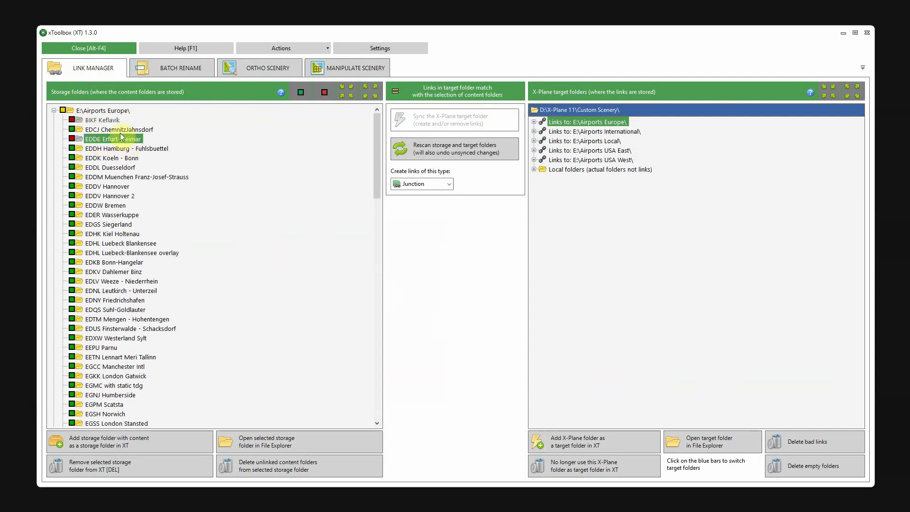